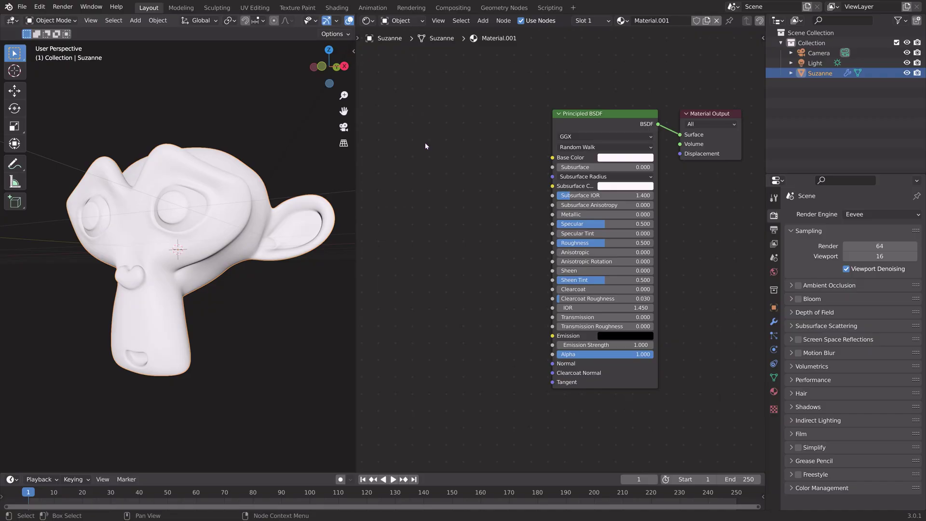
Search the add-on preferences for "node" and enable the Node Wrangler add-on.
left_click(40, 6)
left_click(65, 150)
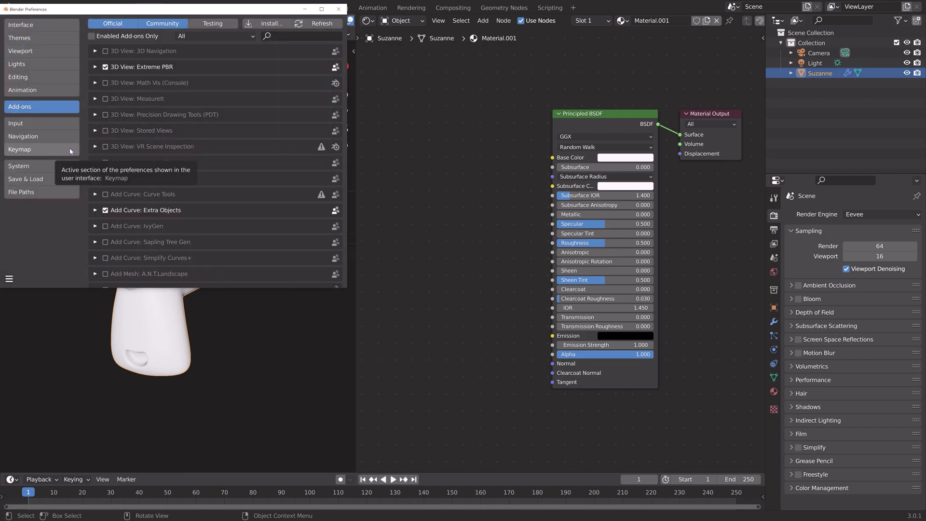
left_click(299, 36)
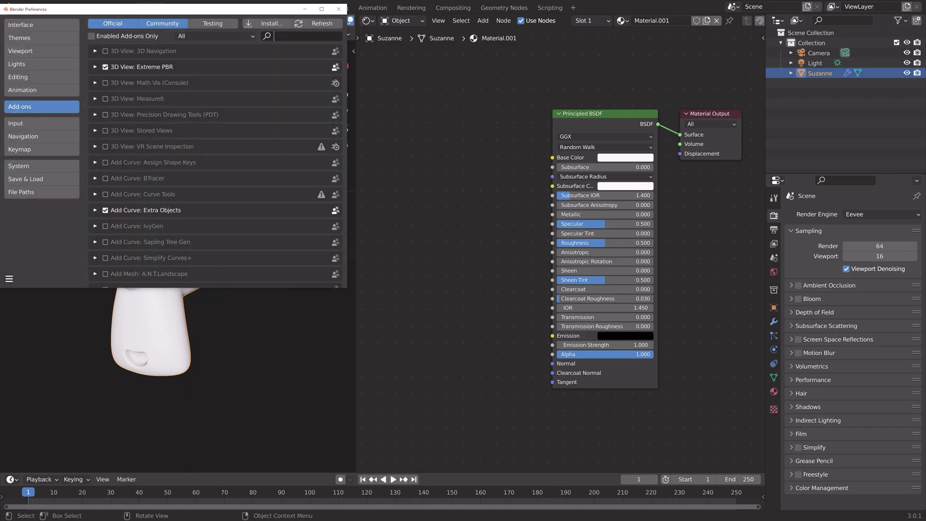
type("node")
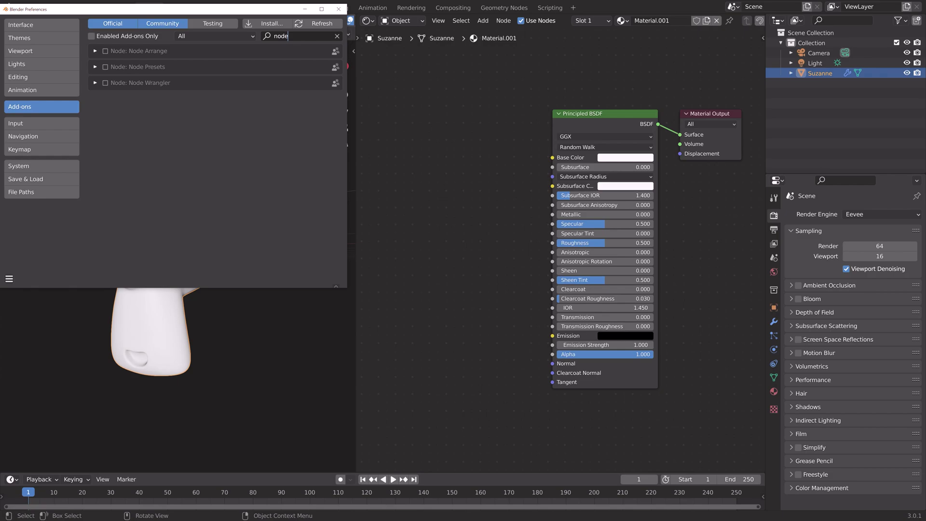
left_click(105, 83)
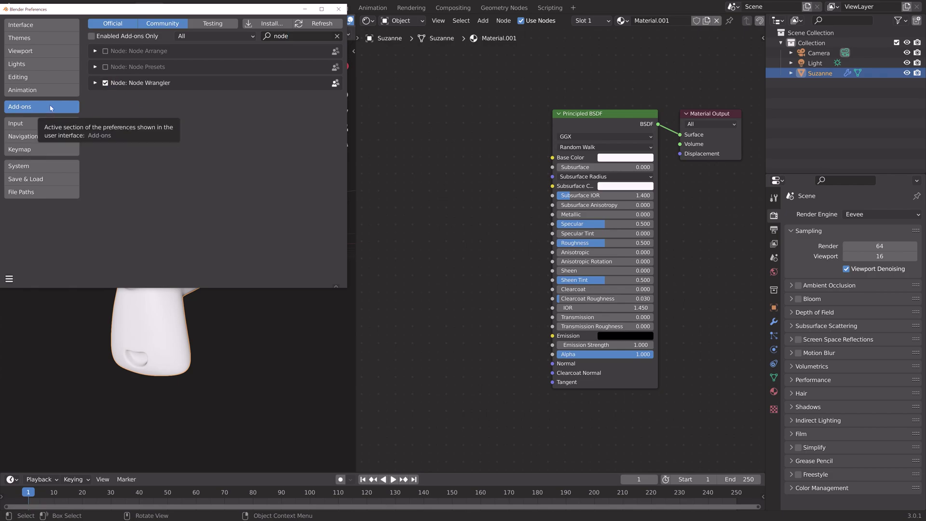
Set Noodle Curving to 0 in the theme's Node Editor settings and close the preferences.
left_click(46, 39)
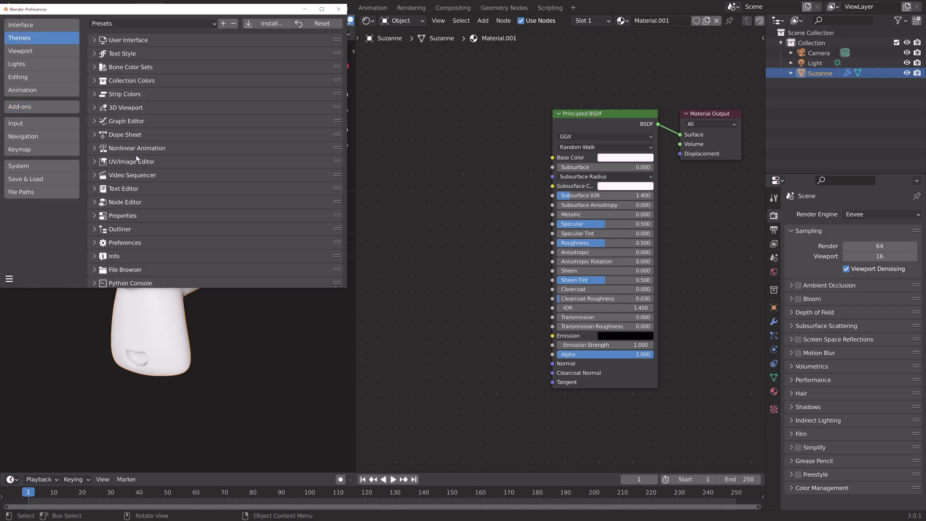
left_click(94, 202)
scroll(147, 212, "down", 12)
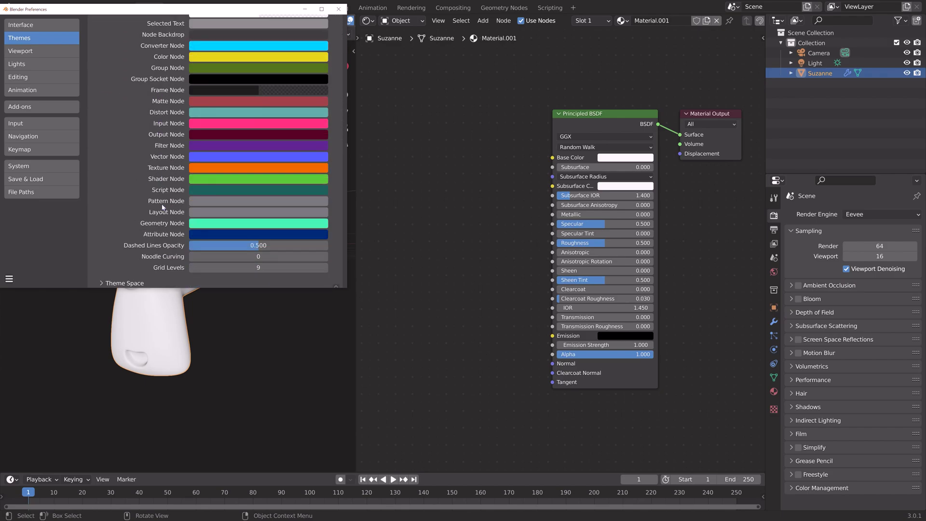
scroll(162, 207, "down", 3)
scroll(675, 150, "up", 3)
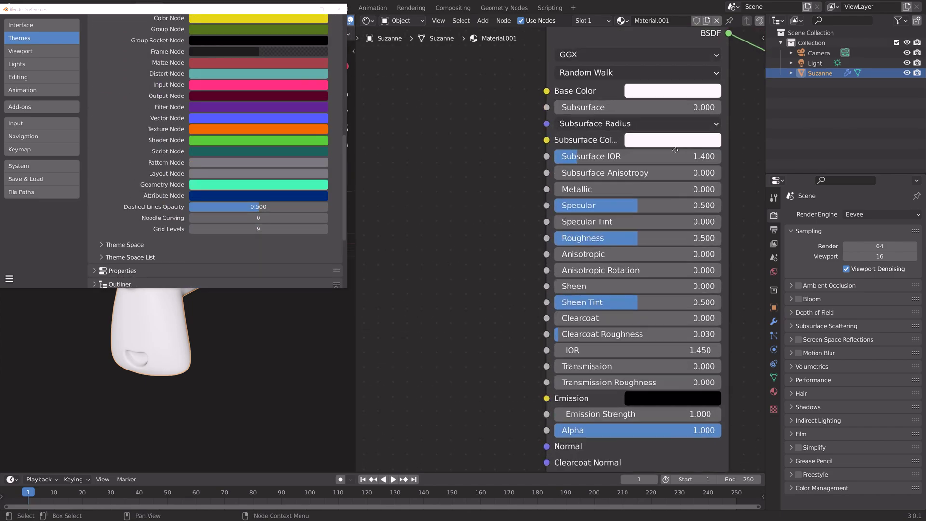
middle_click_drag(676, 150, 534, 295)
mouse_move(217, 219)
left_mouse_down()
mouse_move(232, 220)
mouse_move(209, 218)
left_mouse_up()
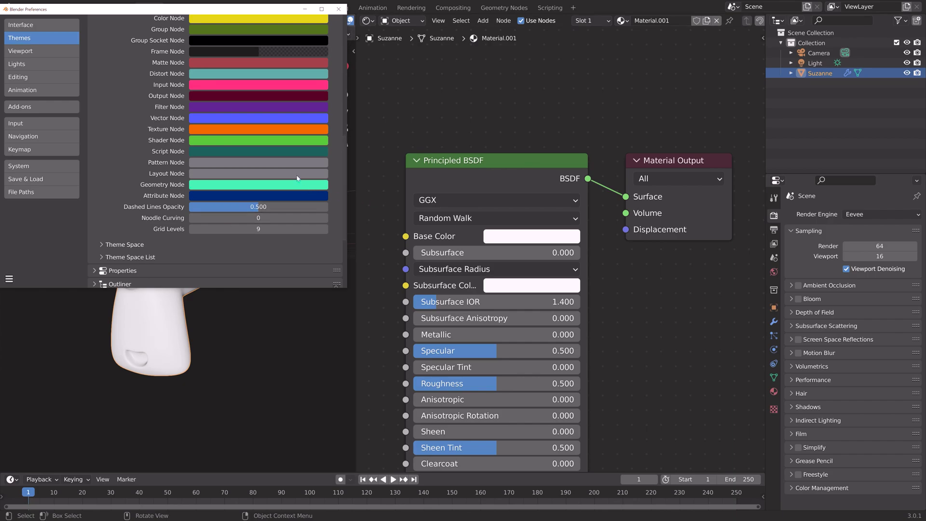
left_click(342, 7)
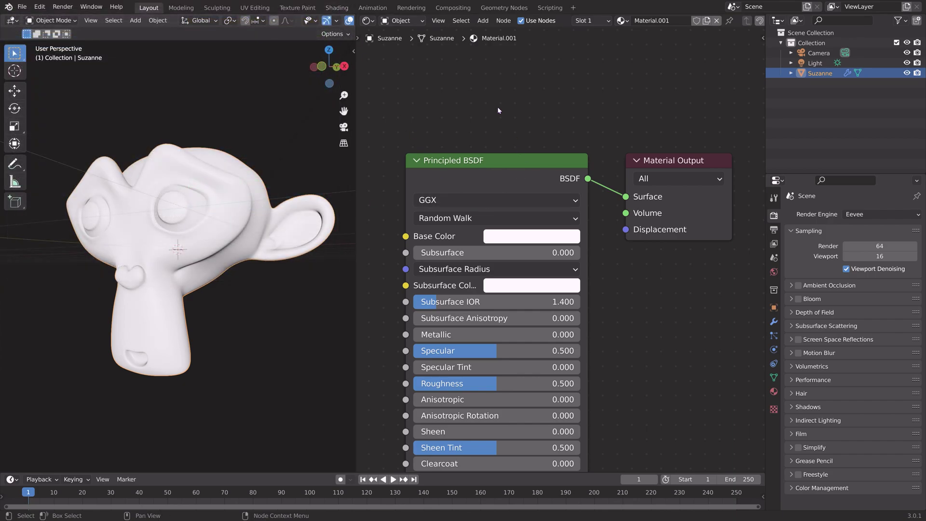
Add a Noise Texture node before the Principled BSDF and link its Color output to Base Color.
scroll(495, 147, "down", 4)
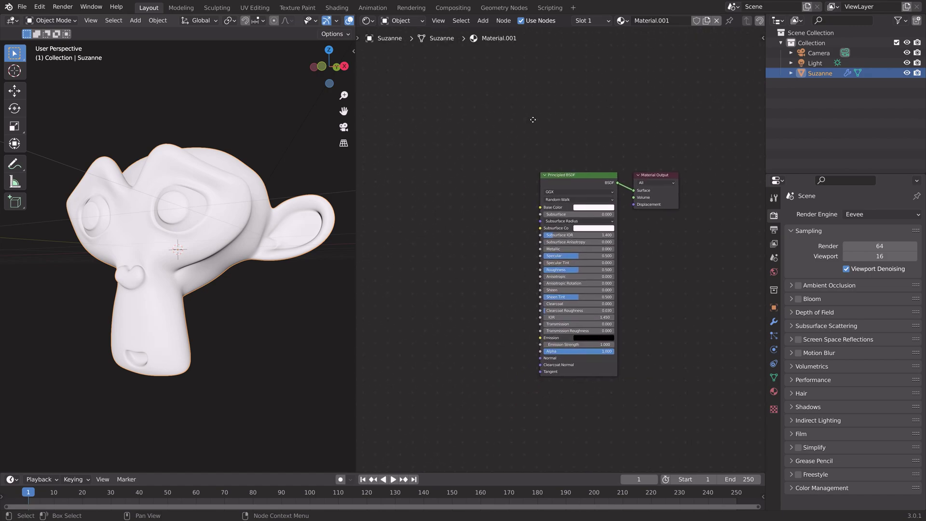
scroll(535, 119, "up", 2)
middle_click_drag(523, 126, 558, 123)
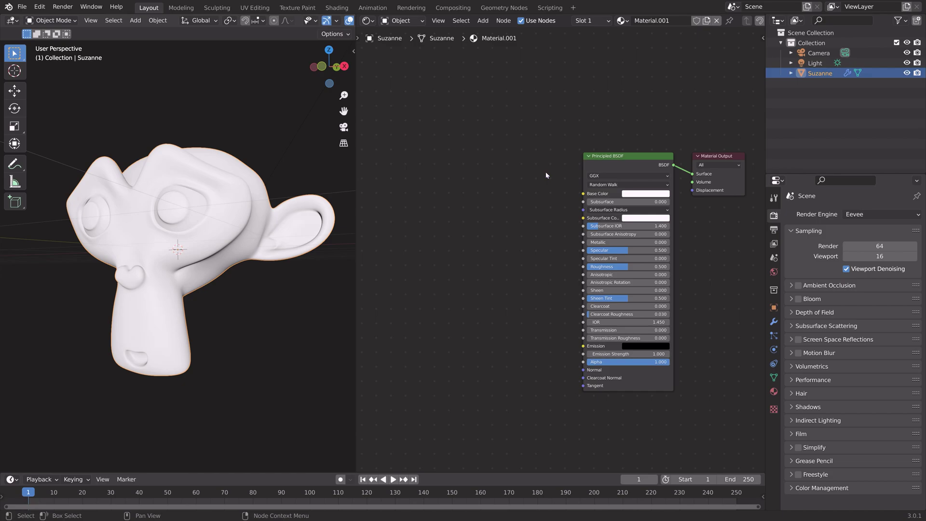
key("shift+a")
left_click(466, 198)
type("noise")
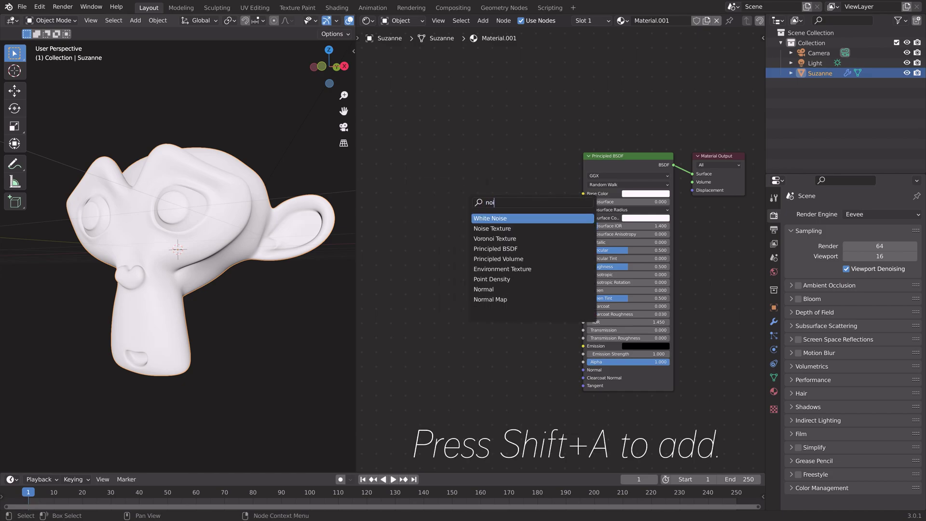
key("Return")
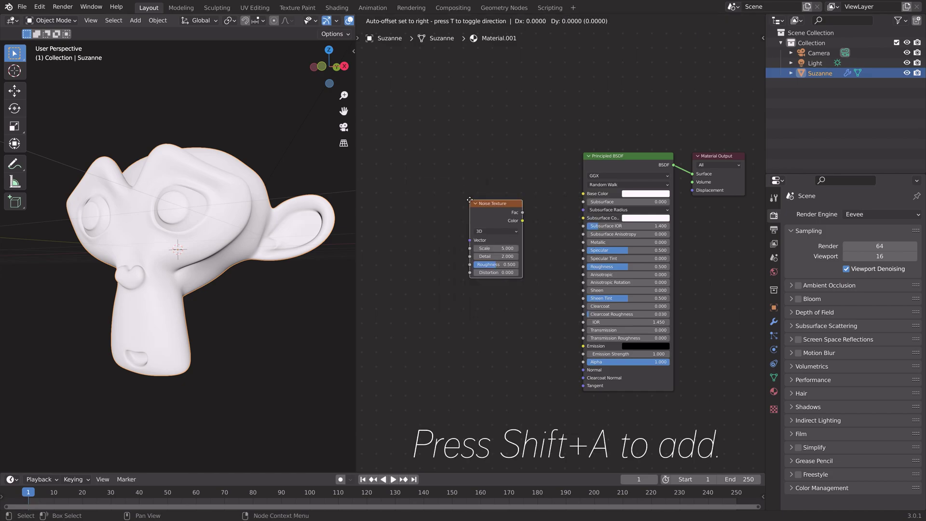
left_click(442, 143)
left_click_drag(492, 166, 587, 198)
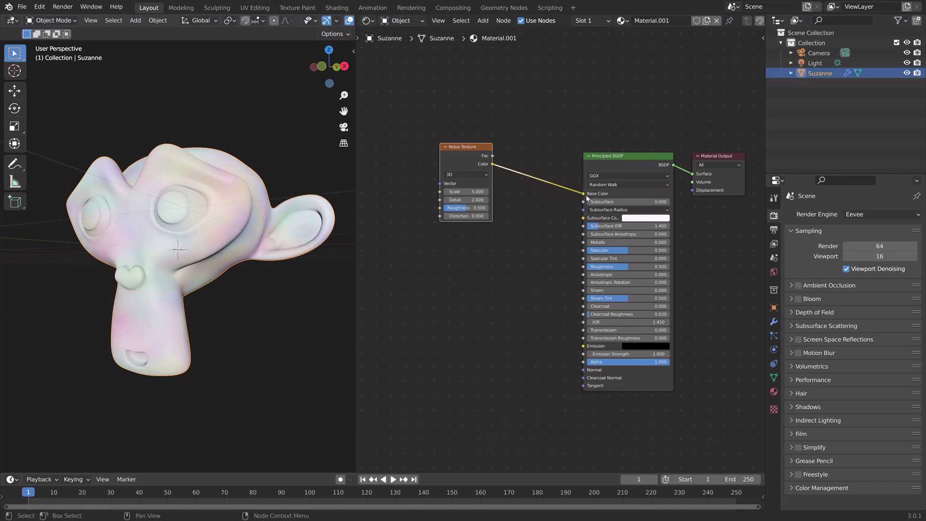
key("g")
left_click(493, 231)
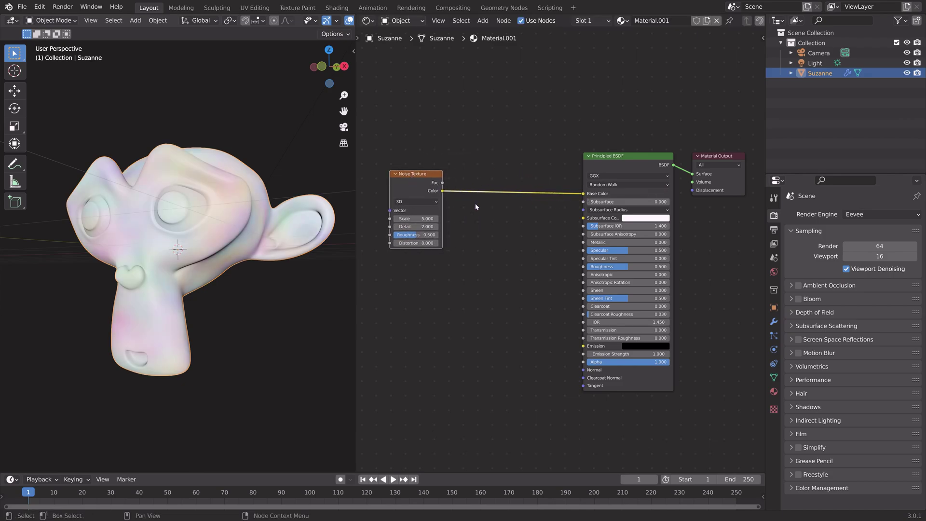
Insert a ColorRamp node on the link between the Noise Texture and the Principled BSDF.
key("shift+a")
left_click(475, 204)
type("color ramp")
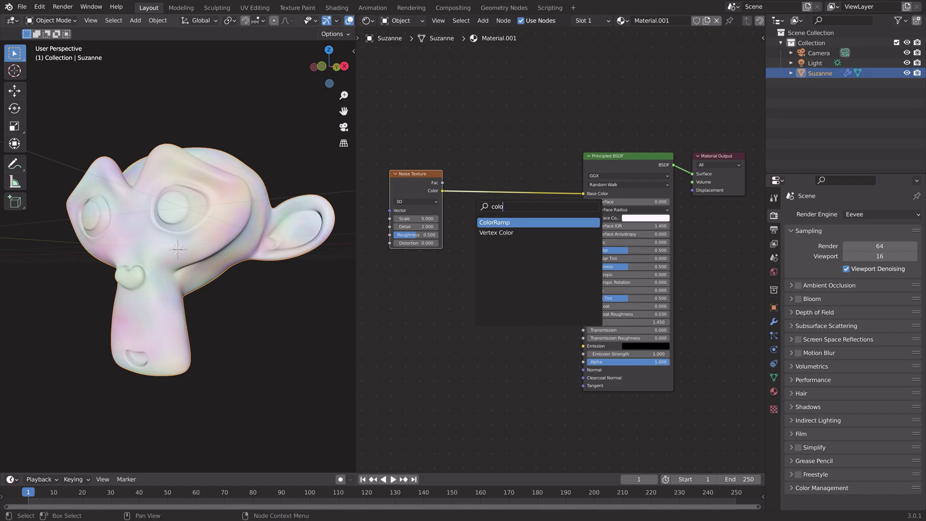
key("Return")
left_click(480, 212)
Move the ColorRamp's black stop to position 0.380 and colour it blue with hue 0.653, saturation 0.912 and value 0.578.
left_click_drag(480, 210, 509, 209)
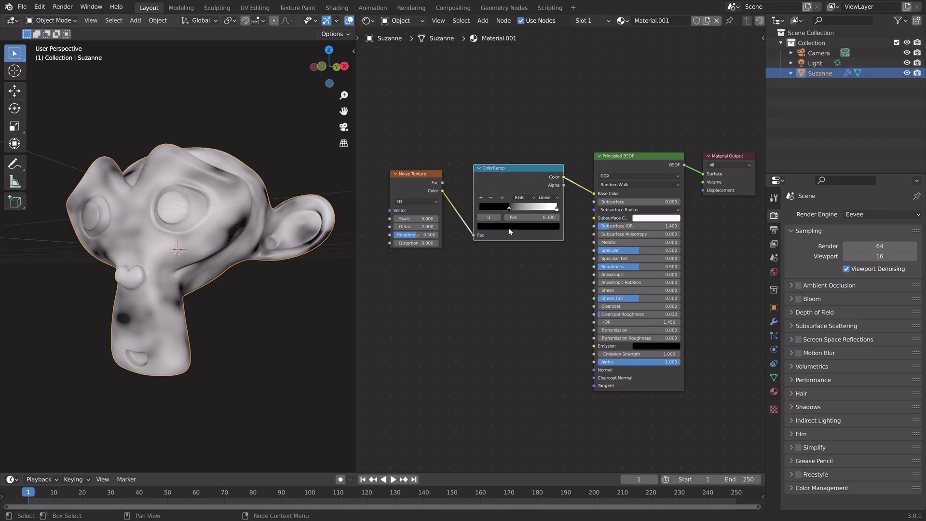
left_click(510, 226)
left_click(540, 132)
left_click_drag(511, 143, 521, 137)
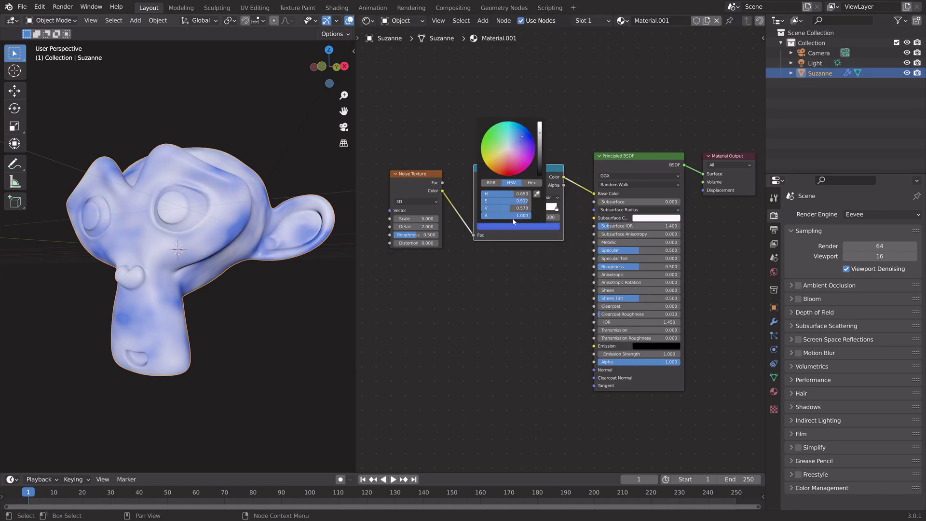
Widen the gap between the ColorRamp and Principled BSDF nodes and add a reroute point on their Base Color link.
left_click_drag(392, 296, 434, 189)
scroll(525, 214, "down", 4)
scroll(498, 217, "up", 2)
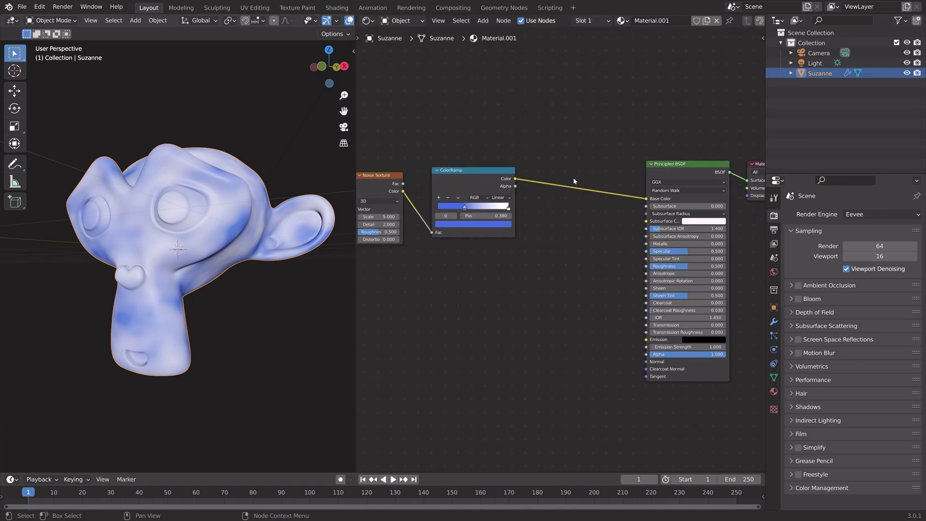
right_click_drag(573, 177, 575, 230, "shift")
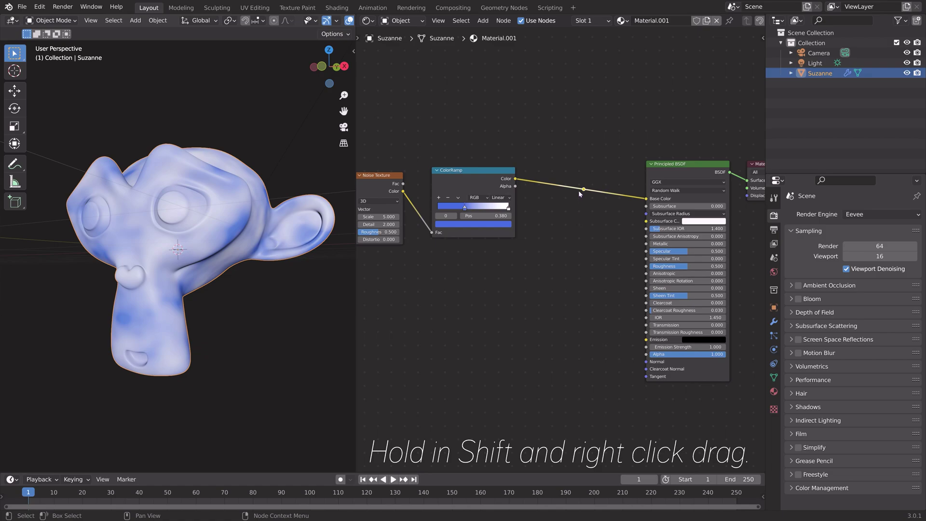
Add a Math node below the reroute point and link the reroute to its first Value input.
key("shift+a")
type("add")
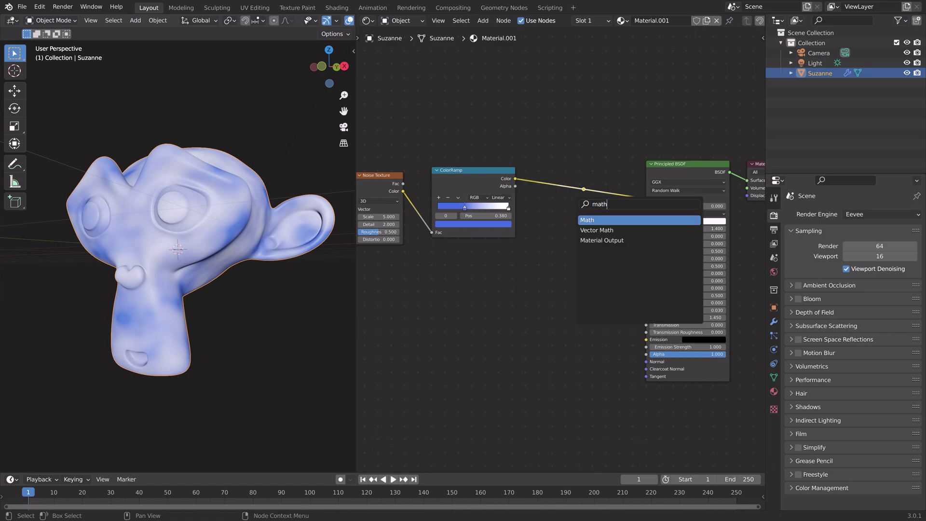
key("Return")
left_click(576, 202)
left_click_drag(583, 189, 576, 239)
Move the Math, Principled BSDF and Material Output nodes farther from the reroute and set the math operation to Multiply.
scroll(567, 246, "down", 3)
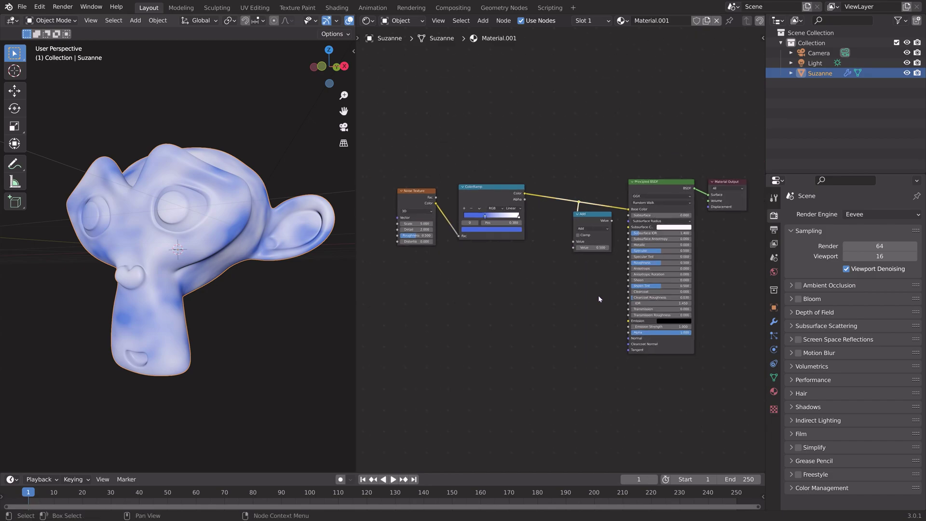
middle_click_drag(598, 296, 484, 315)
left_click_drag(478, 370, 652, 196)
key("g")
left_click(705, 191)
left_click(705, 192)
left_click(520, 244)
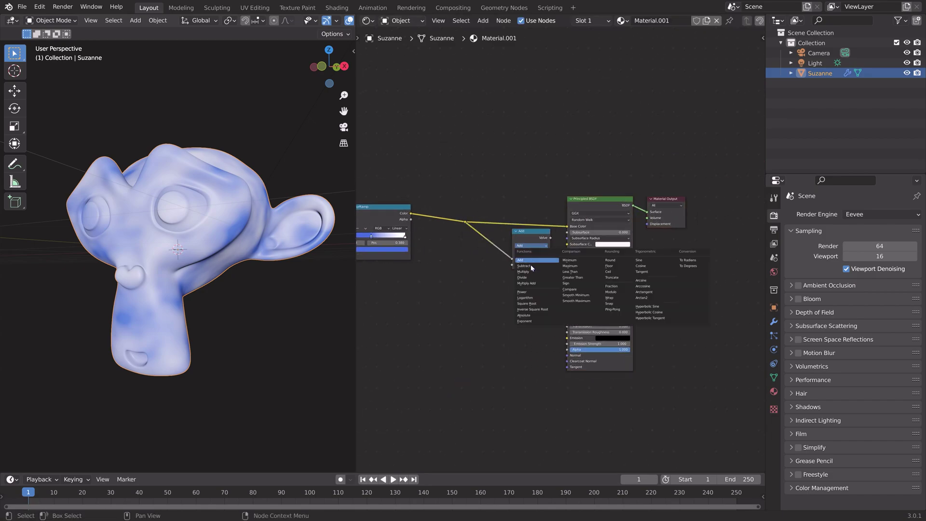
left_click(530, 280)
Reposition the Multiply node beside the Principled BSDF and link its Value output to Metallic.
scroll(526, 270, "up", 7)
key("g")
left_click(507, 280)
left_click_drag(525, 236, 572, 272)
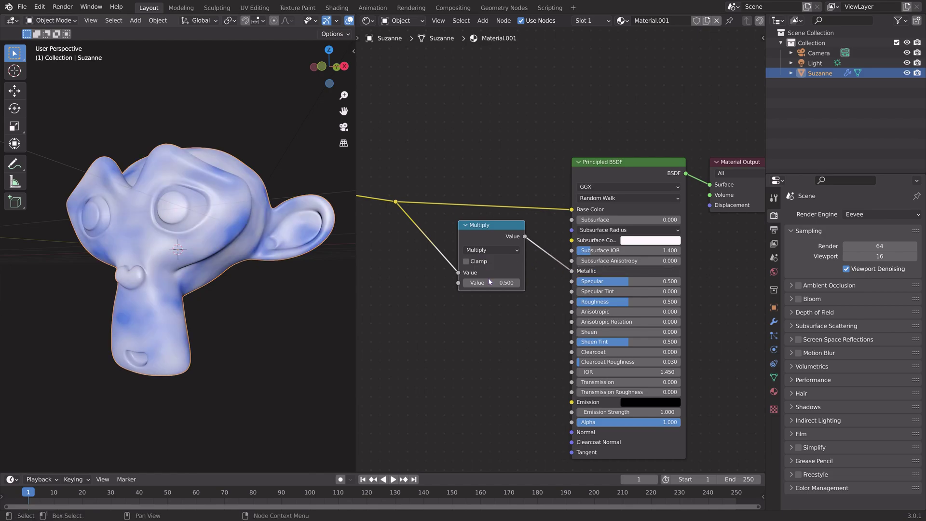
Set the Multiply node's second value to 3 and branch its Metallic link through a reroute into Roughness.
left_click_drag(491, 283, 520, 283, "ctrl")
right_click_drag(545, 245, 540, 265, "shift")
mouse_move(543, 250)
left_mouse_down()
mouse_move(565, 263)
mouse_move(572, 302)
left_mouse_up()
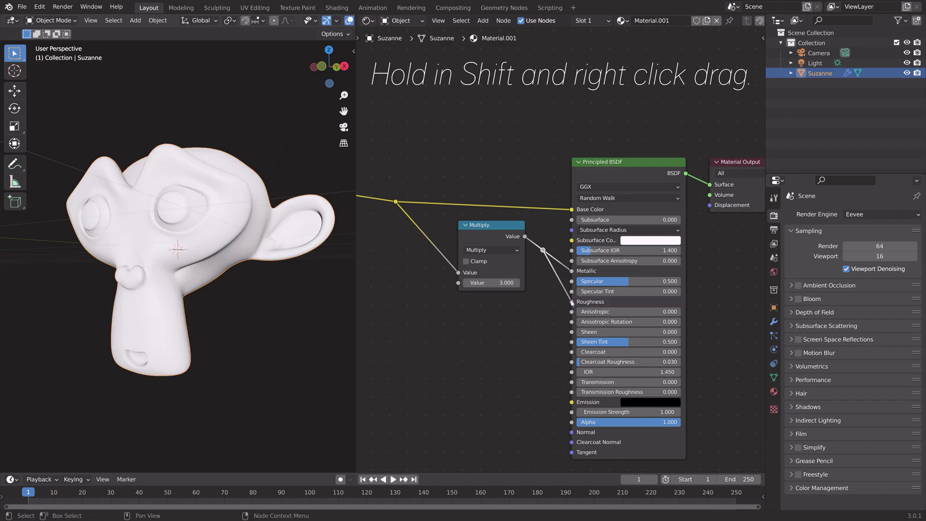
Lower the Multiply node's second value and move the reroute's Roughness link to the Anisotropic input.
middle_click_drag(270, 286, 225, 291)
left_click_drag(492, 283, 490, 283)
left_click_drag(571, 301, 570, 313)
key("Home")
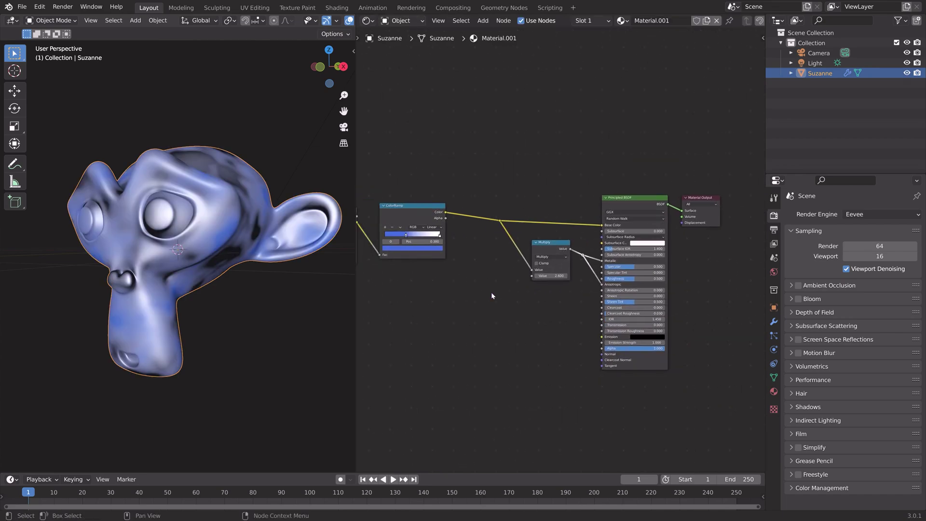
Open the Node Wrangler quick menu near the Noise Texture node and review its commands.
middle_click_drag(479, 302, 661, 292)
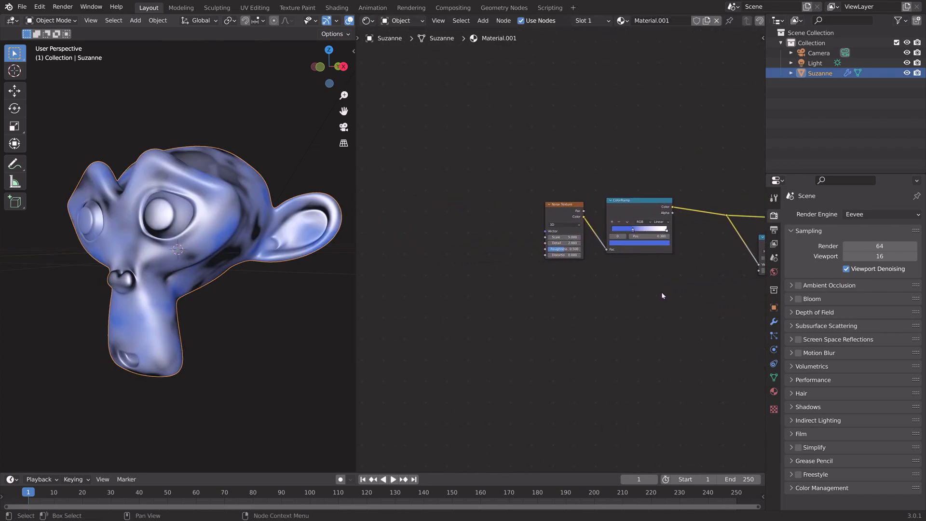
scroll(572, 311, "up", 12)
middle_click_drag(572, 192, 679, 256)
scroll(528, 230, "down", 2)
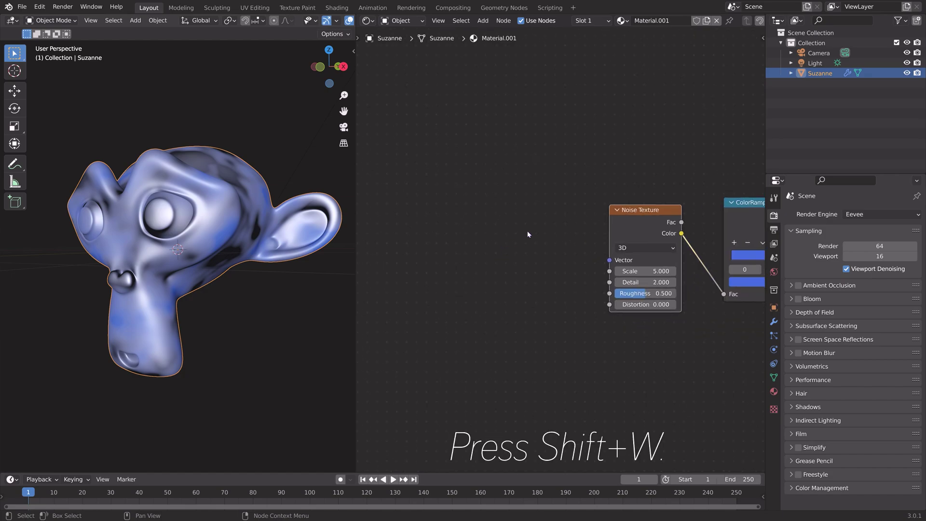
key("shift+w")
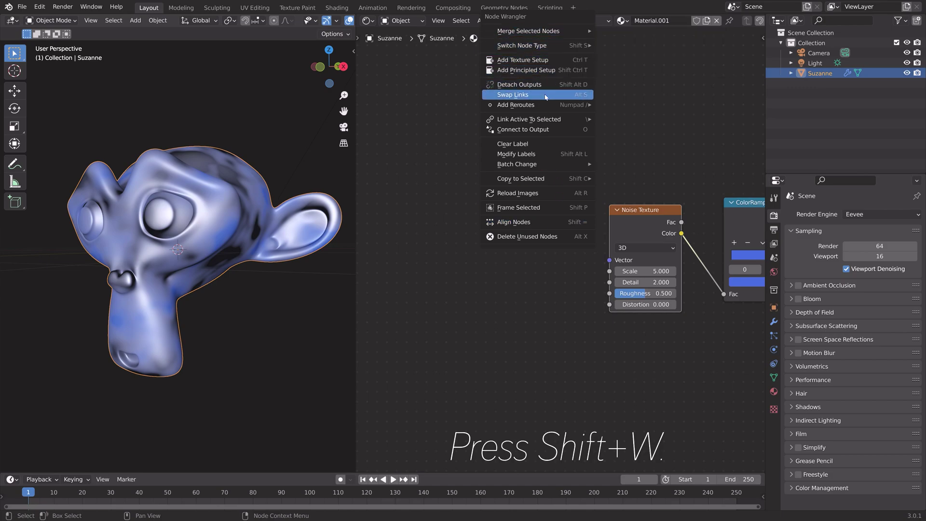
mouse_move(550, 104)
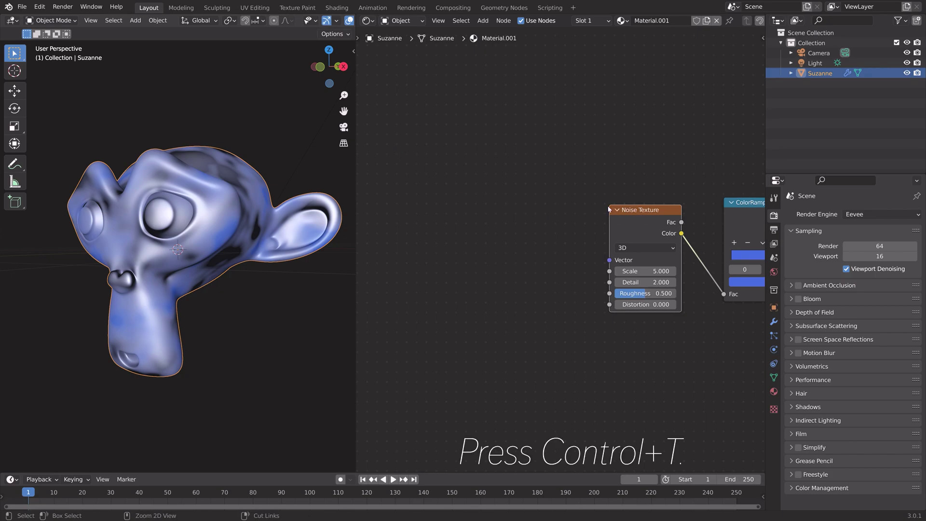
Add a Texture Coordinate and Mapping setup to the Noise Texture and set the Mapping Z rotation to 22°.
key("ctrl+t")
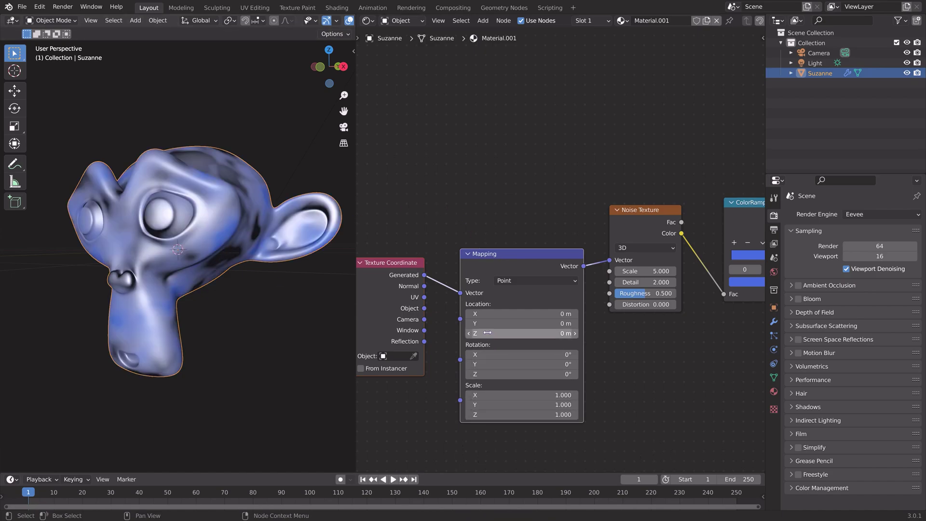
left_click_drag(521, 374, 556, 374)
Cut the link between the Mapping node's Vector output and the Noise Texture node.
scroll(539, 181, "down", 6)
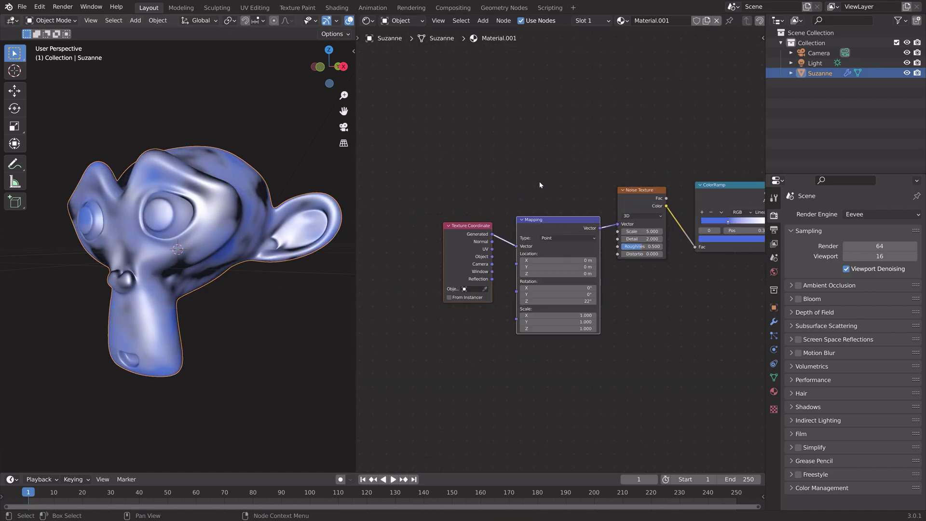
middle_click_drag(539, 182, 439, 202)
scroll(493, 269, "up", 5)
middle_click_drag(452, 308, 570, 307)
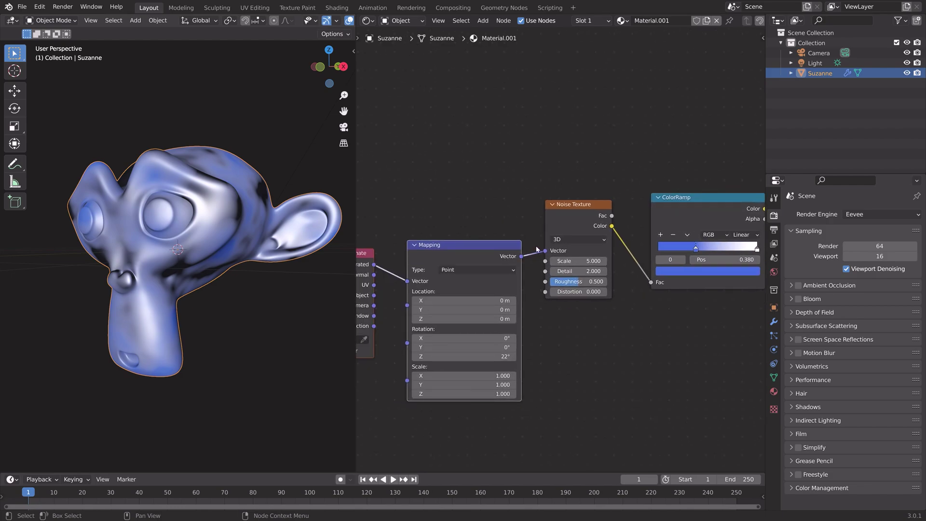
right_click_drag(532, 240, 534, 273, "ctrl")
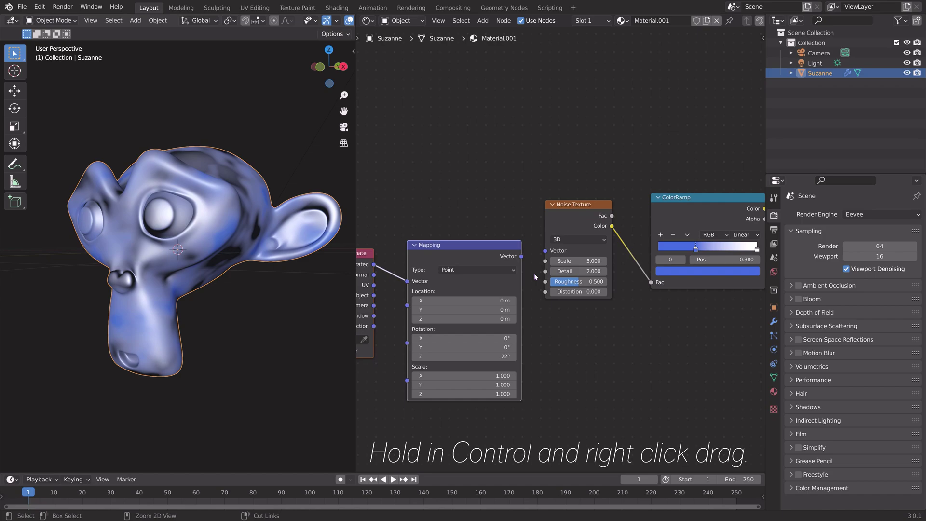
Reconnect the Mapping node's Vector output to the Noise Texture's Vector input.
left_click(569, 205, "shift")
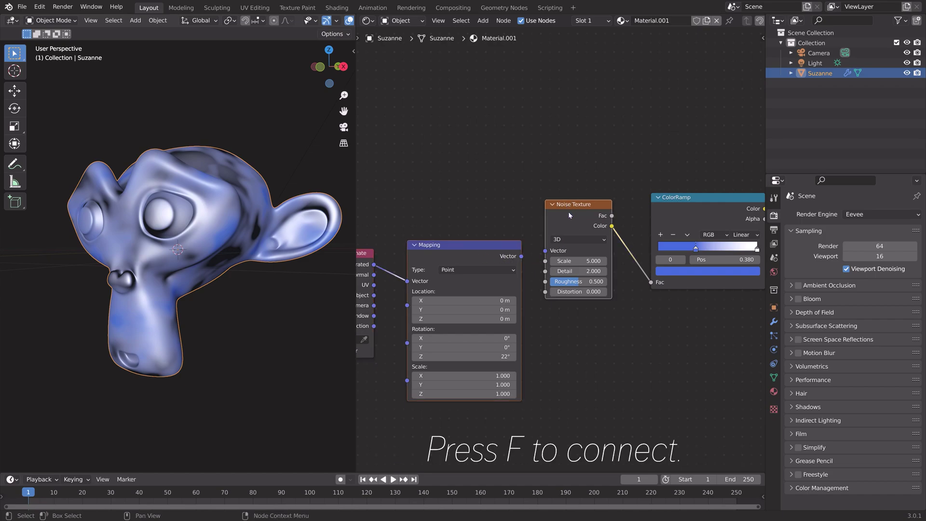
key("f")
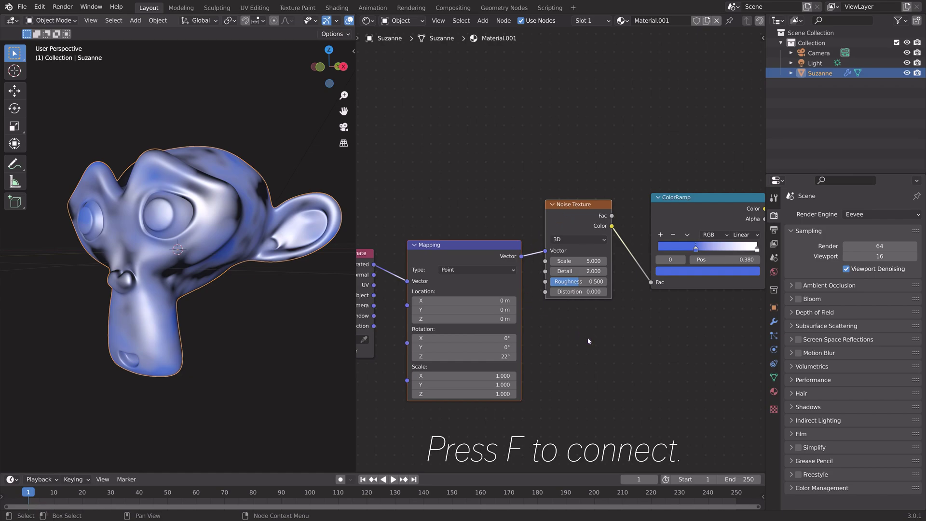
Put the Texture Coordinate and Mapping nodes together in a new frame.
scroll(588, 343, "down", 2)
middle_click_drag(477, 370, 585, 357)
scroll(585, 358, "up", 1)
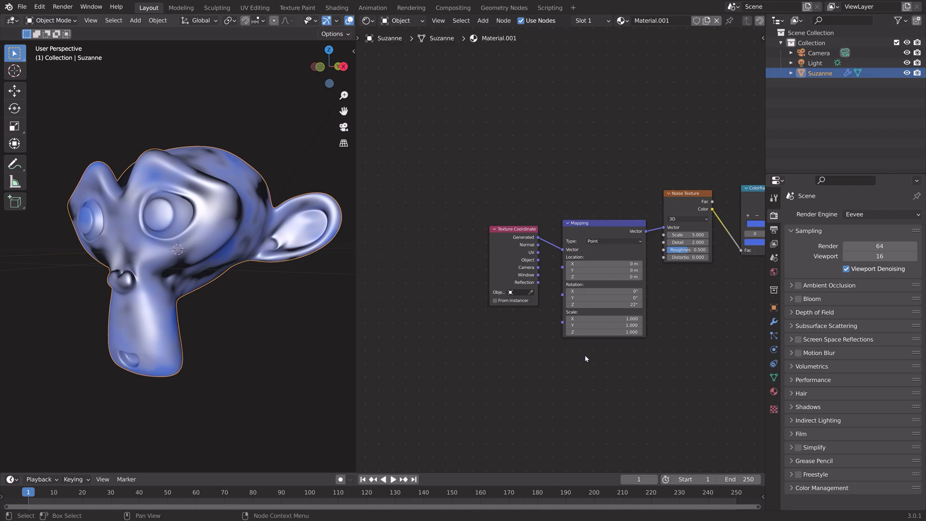
left_click_drag(478, 381, 627, 193)
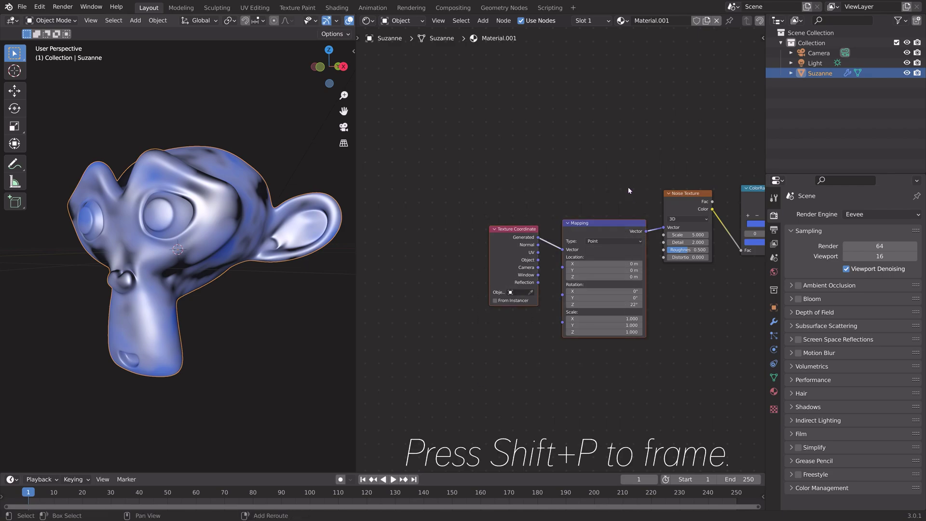
key("shift+p")
Label the frame around the Texture Coordinate and Mapping nodes "Mapping + Coordinate".
key("n")
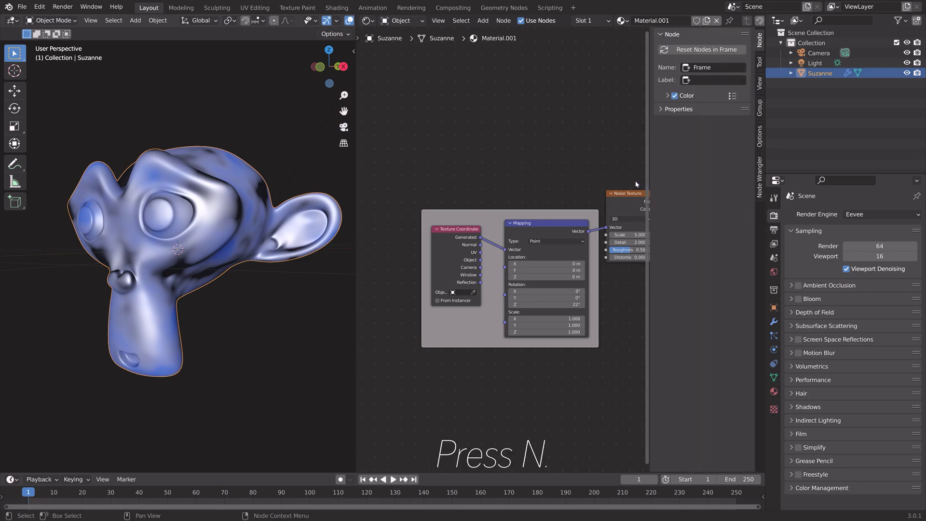
left_click(759, 167)
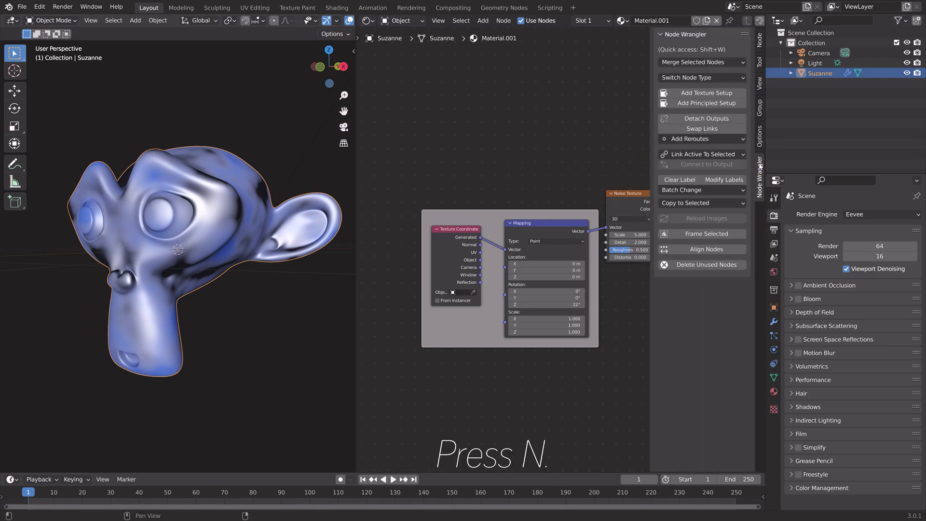
left_click(759, 41)
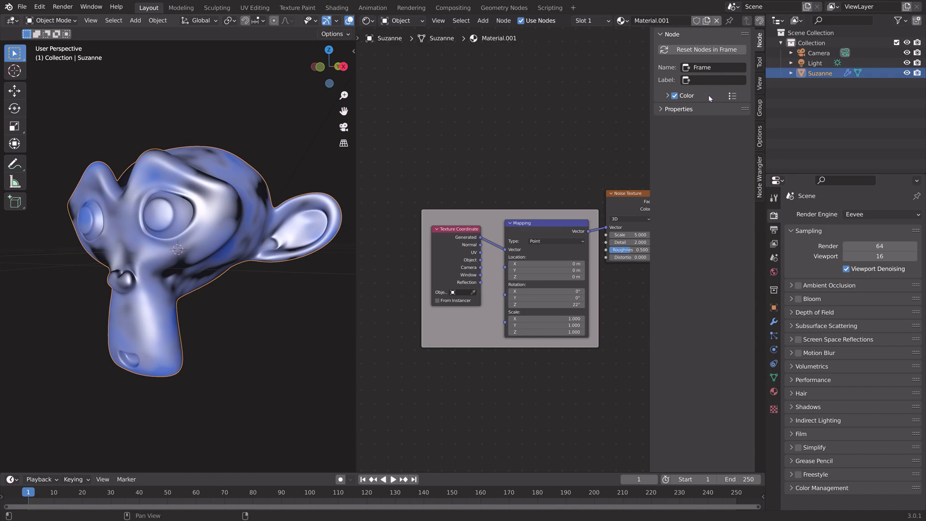
type("Mapping + Coordinate")
key("Return")
Put the Noise Texture and ColorRamp nodes together in a second frame.
middle_click_drag(547, 154, 367, 148)
scroll(472, 159, "down", 4)
left_click(464, 204)
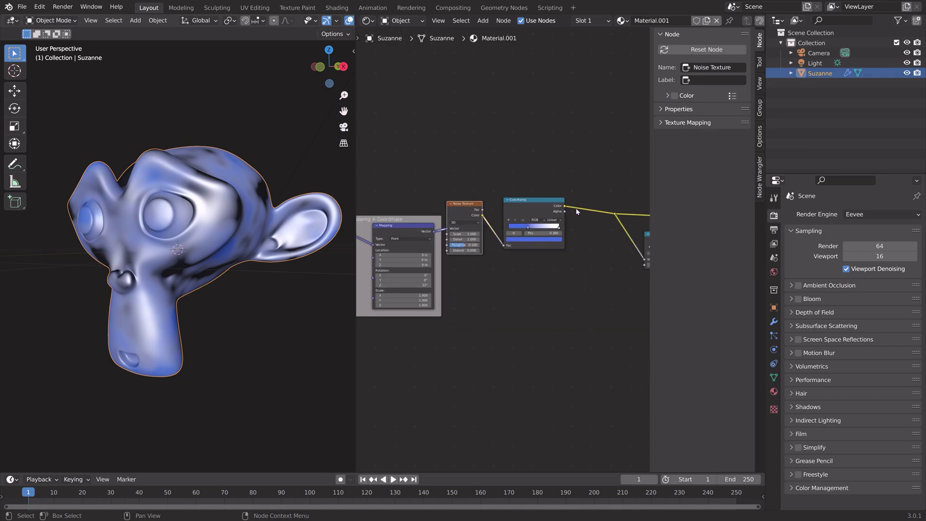
left_click(533, 203, "shift")
key("shift+p")
Label the frame around the Noise Texture and ColorRamp nodes "Pattern".
left_click(718, 80)
type("Patt")
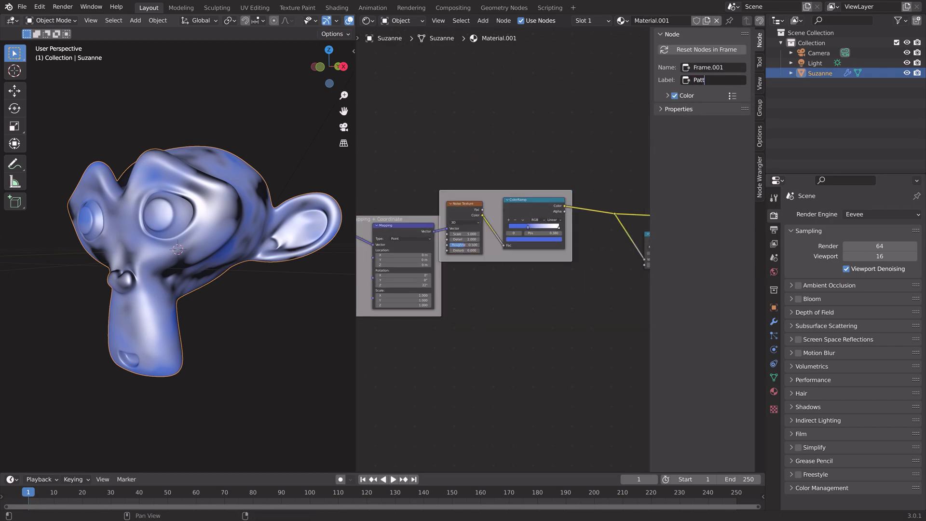
type("ern")
key("Return")
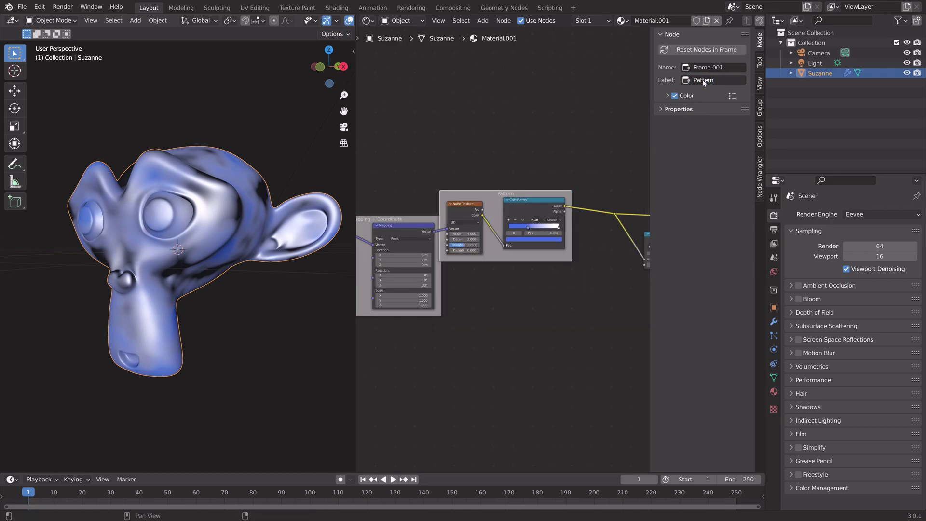
Give the Pattern frame a blue custom color.
left_click(668, 95)
left_click(694, 111)
left_click(680, 178)
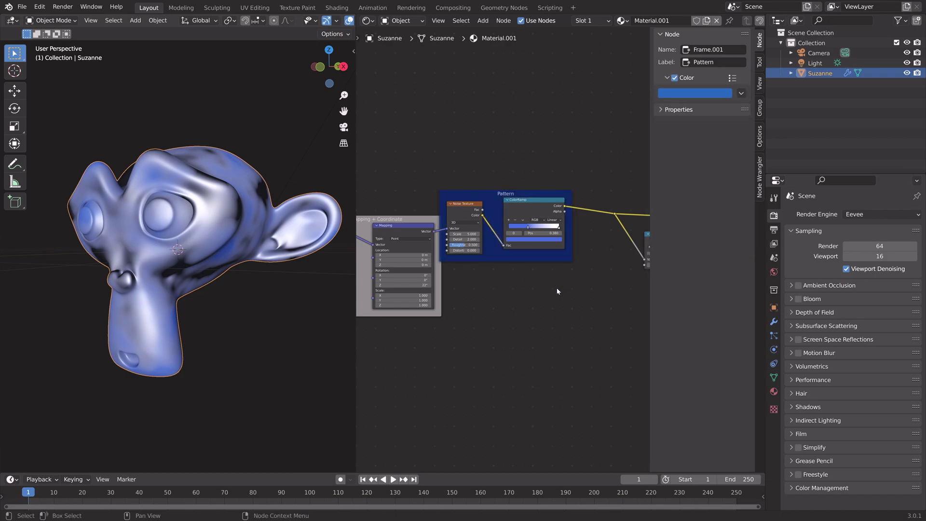
Move the Mapping + Coordinate frame away from the Pattern frame to leave a gap between them.
middle_click_drag(556, 291, 664, 263)
left_click_drag(522, 189, 503, 192)
middle_click_drag(618, 234, 555, 241)
Set the Pattern frame's label size to 40, turn off Shrink, and resize the frame around its nodes.
left_click(555, 238)
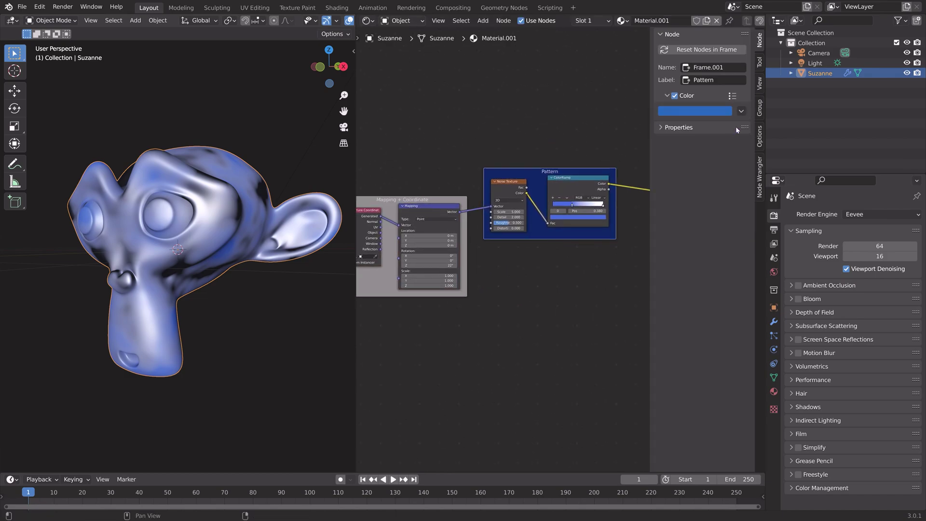
left_click(736, 128)
left_click_drag(615, 238, 598, 264)
left_click_drag(702, 143, 729, 142)
left_click(558, 150)
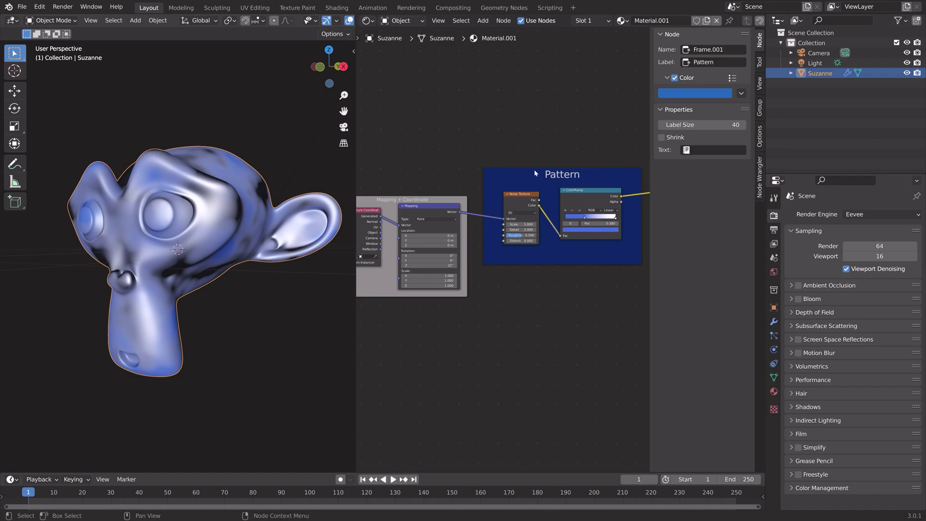
mouse_move(500, 260)
left_mouse_down()
mouse_move(550, 231)
mouse_move(514, 254)
left_mouse_up()
Combine the Noise Texture and ColorRamp nodes into a node group and return to the main node tree.
scroll(620, 291, "up", 2)
middle_click_drag(620, 291, 570, 318)
left_click(479, 217)
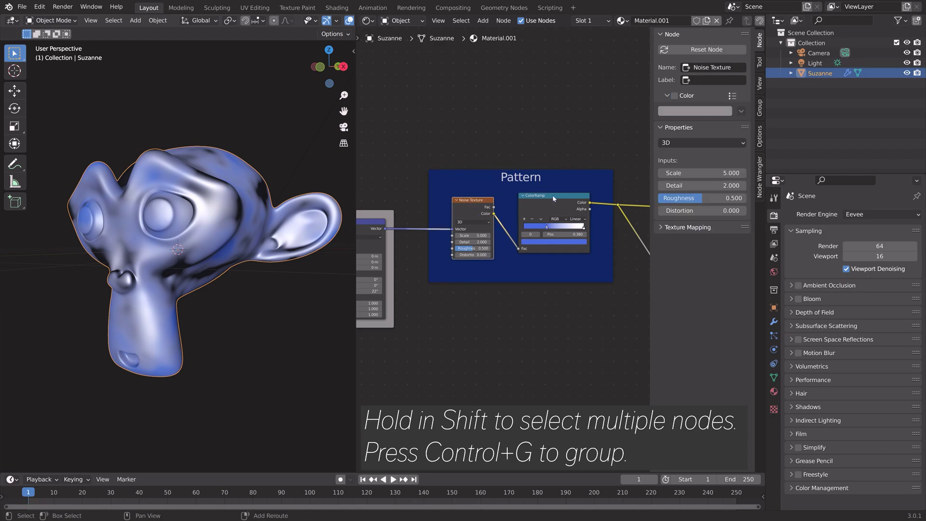
left_click(552, 197, "shift")
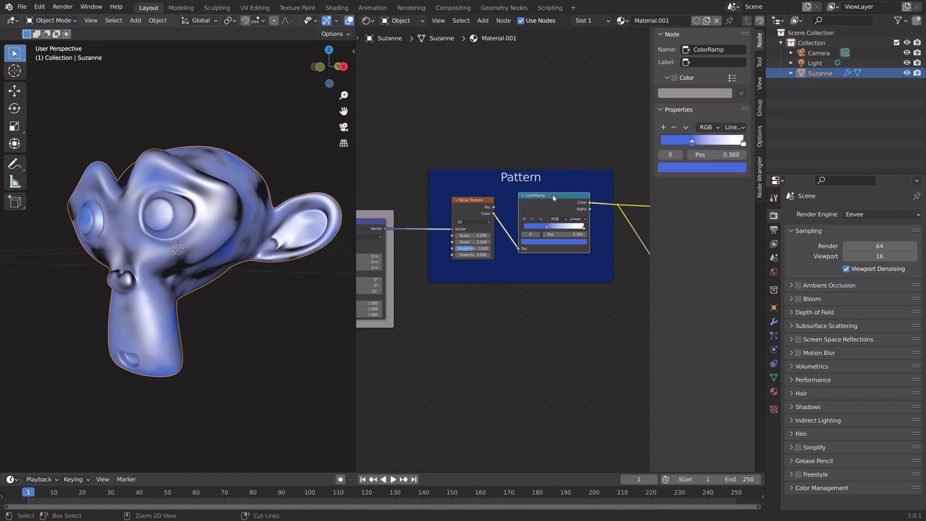
key("ctrl+g")
key("g")
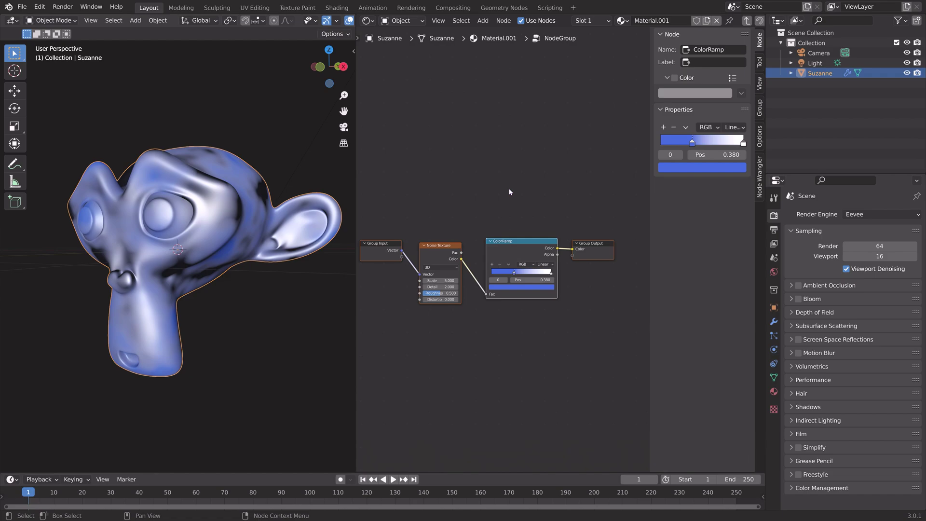
key("Tab")
Reopen the new node group to view its contents, and return to the main node tree.
scroll(524, 213, "up", 3)
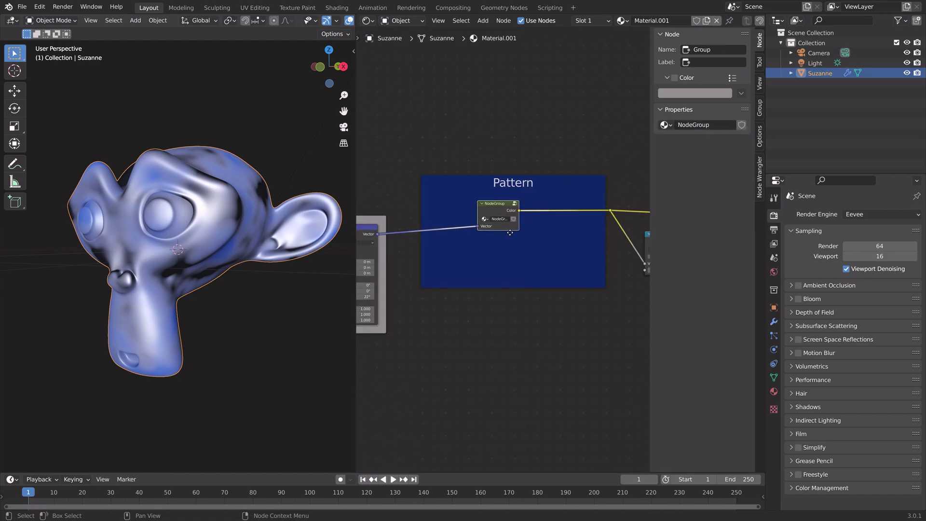
key("Tab")
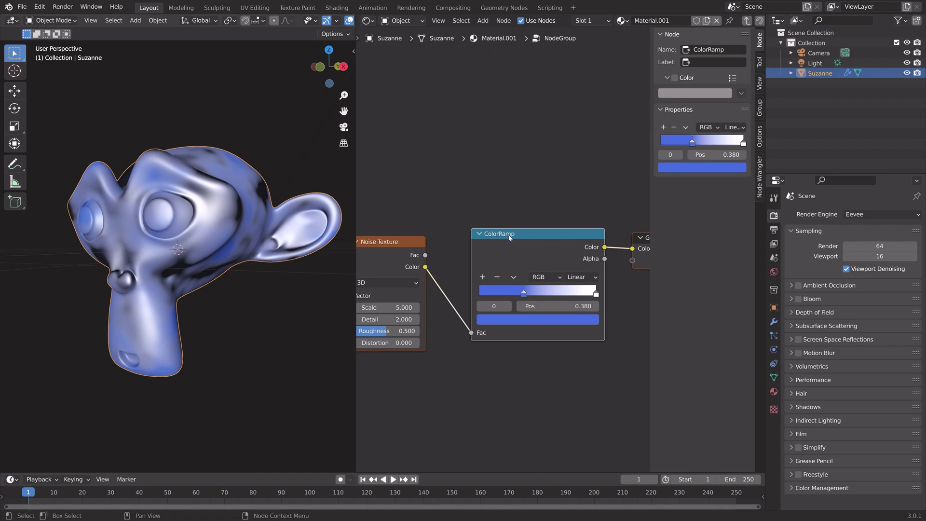
scroll(508, 235, "down", 7)
key("Tab")
scroll(517, 235, "down", 6)
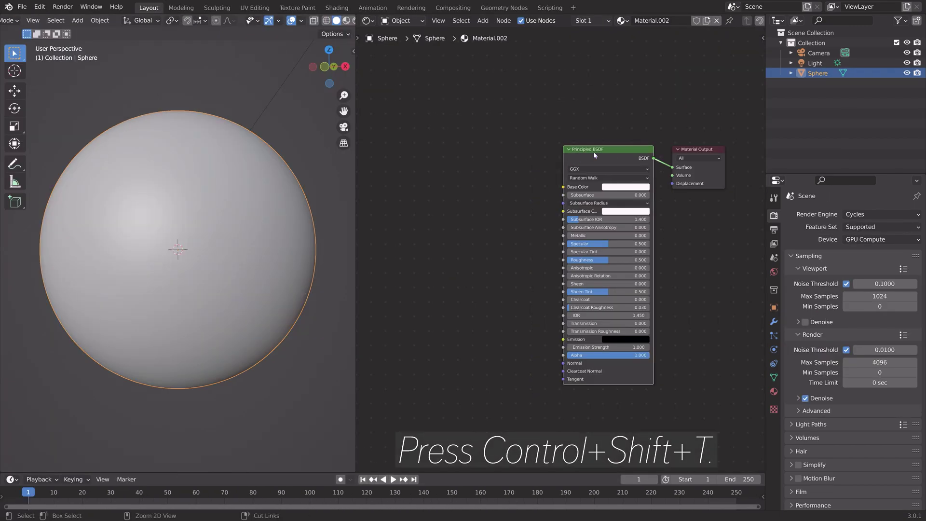
Add a Principled texture setup to the sphere's Principled BSDF using all of the brick_wall_001 4k texture files.
key("ctrl+shift+t")
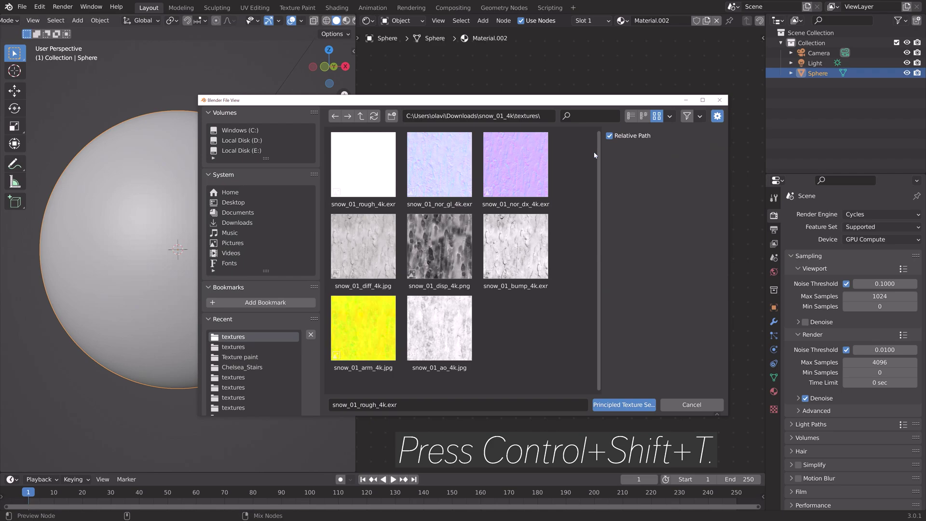
left_click(237, 398)
left_click(239, 388)
key("a")
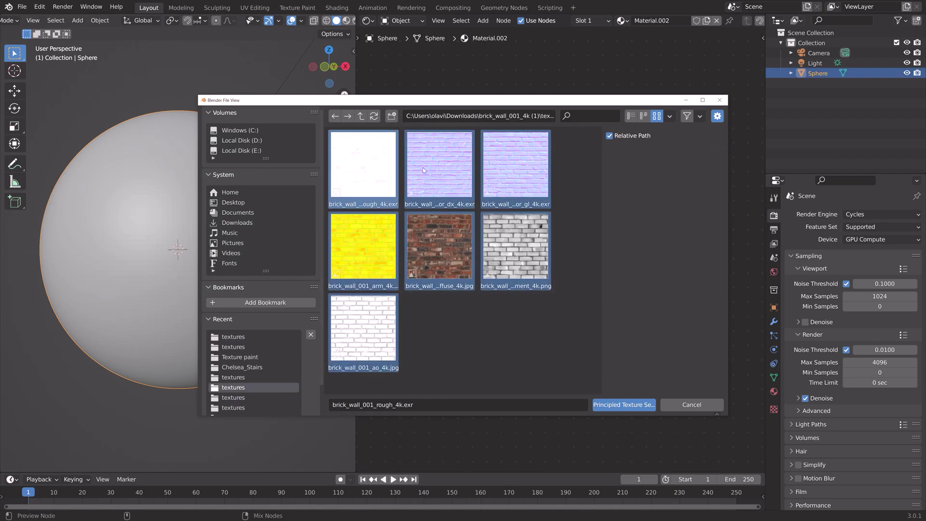
left_click(624, 405)
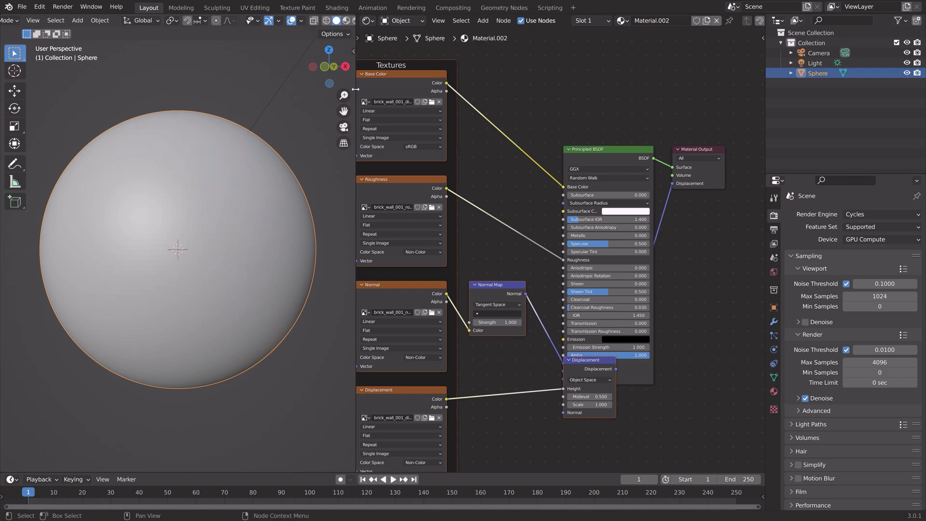
Switch the 3D viewport to Rendered shading to show the brick material on the sphere.
scroll(346, 21, "down", 2)
left_click(346, 20)
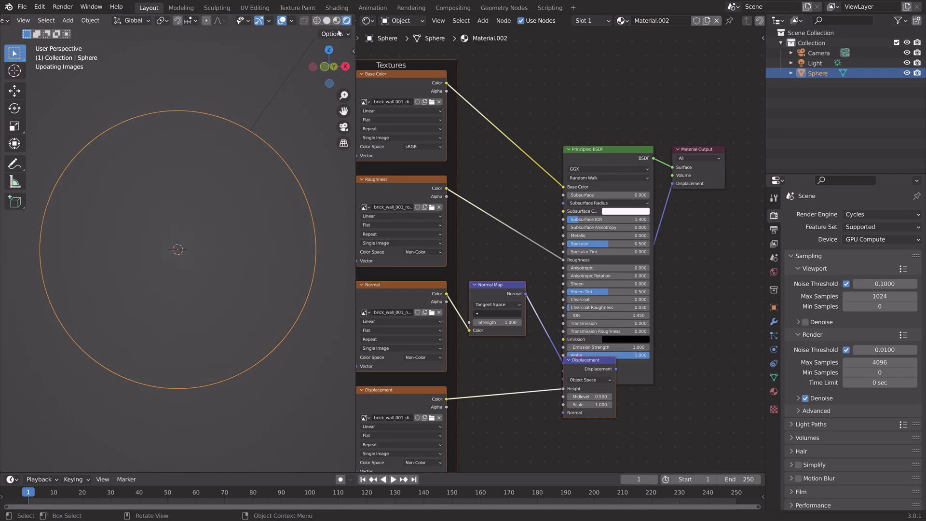
middle_click_drag(214, 202, 242, 181)
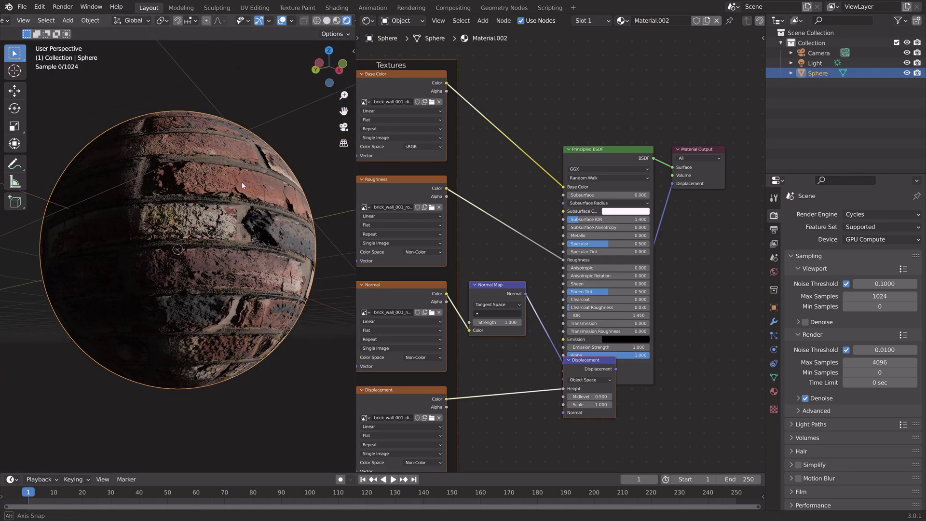
Try a different Normal Map strength and return it to 1.000.
left_click_drag(506, 322, 586, 322)
middle_click_drag(278, 243, 261, 267)
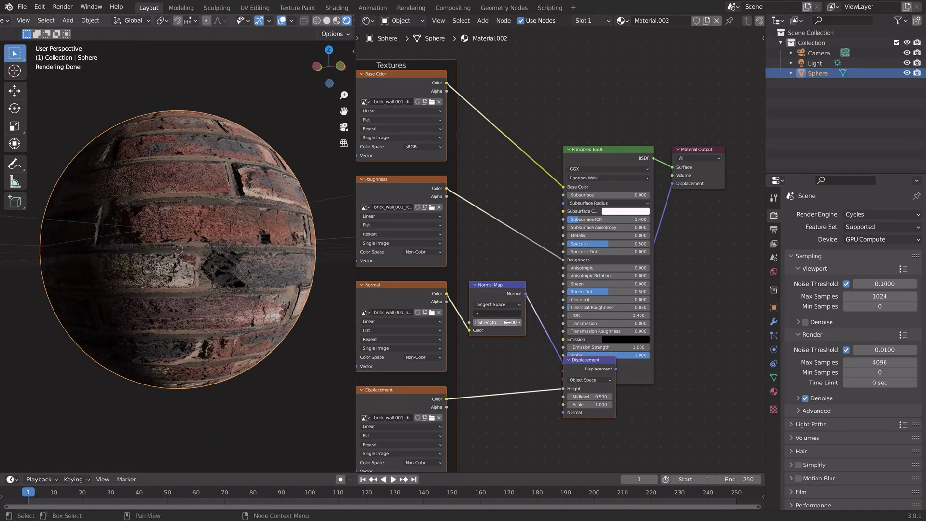
left_click_drag(503, 322, 404, 322)
Raise the Displacement node's Scale to about 3.6.
left_click_drag(589, 404, 641, 404)
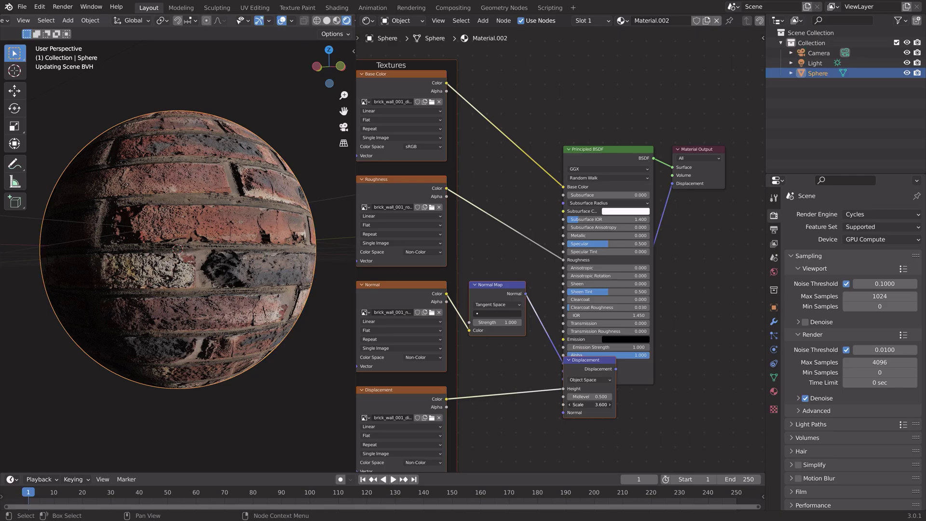